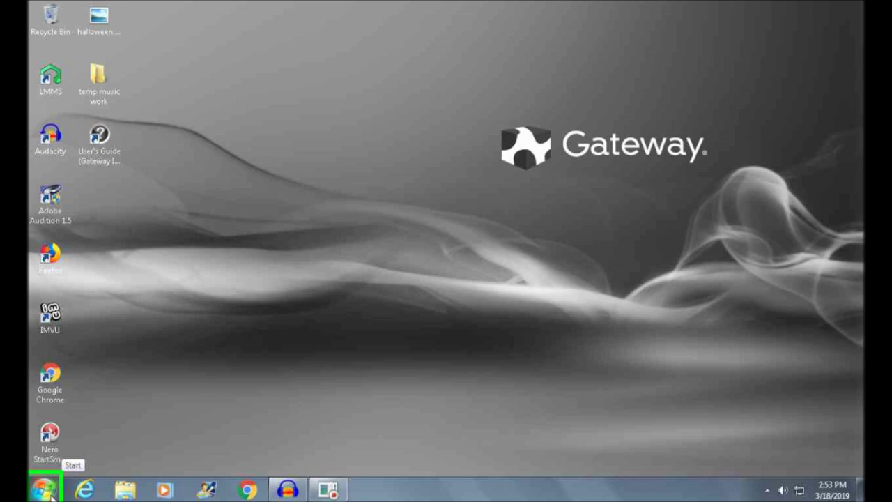
Open the Start menu and focus its program search field.
{"action": "left_click", "coordinate": [46, 490]}
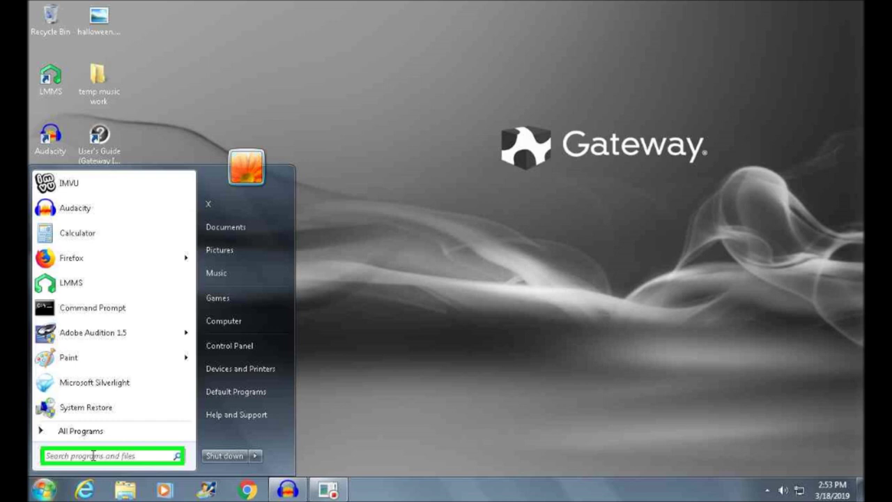
{"action": "left_click", "coordinate": [93, 456]}
{"action": "type", "text": "psr"}
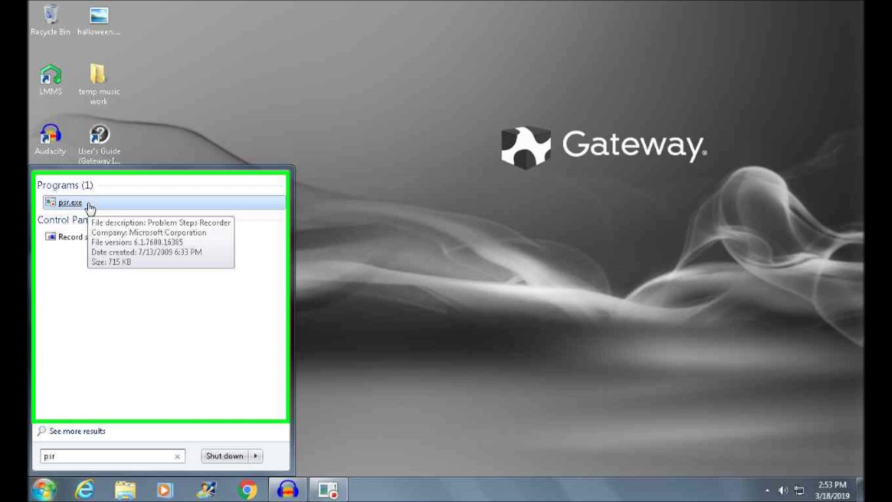
Bring up the context menu for psr.exe in the search results.
{"action": "right_click", "coordinate": [90, 209]}
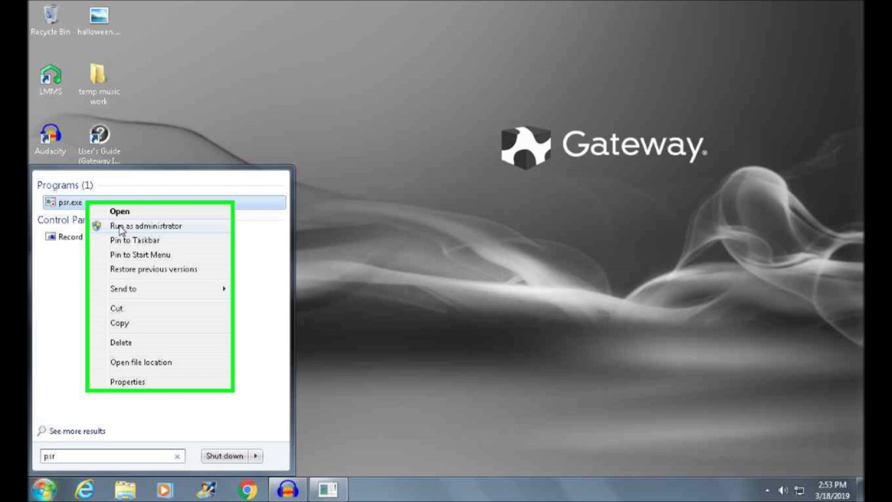
Run psr.exe as administrator and dismiss the 'already running' error dialog.
{"action": "left_click", "coordinate": [120, 227]}
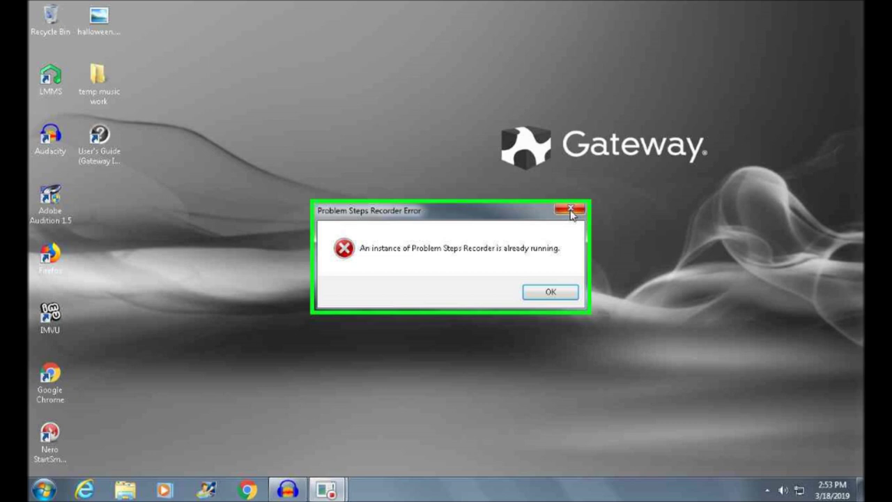
{"action": "left_click", "coordinate": [570, 210]}
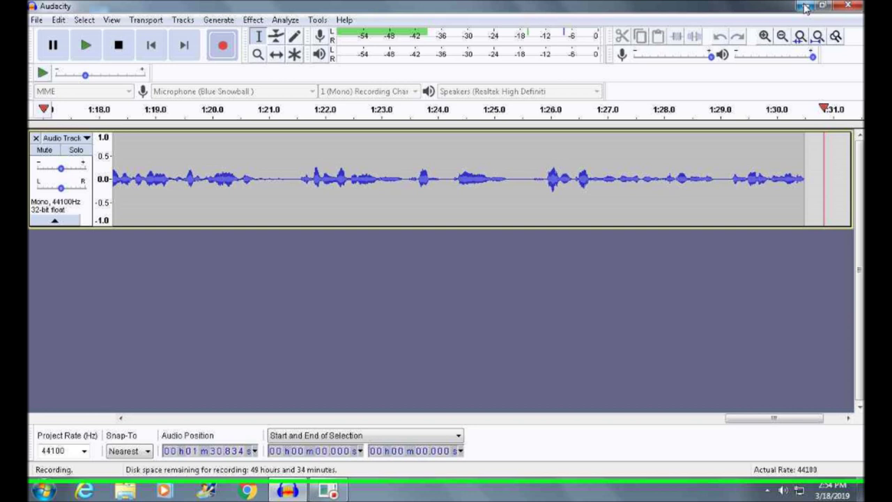
{"action": "left_click", "coordinate": [805, 8]}
{"action": "mouse_move", "coordinate": [328, 490]}
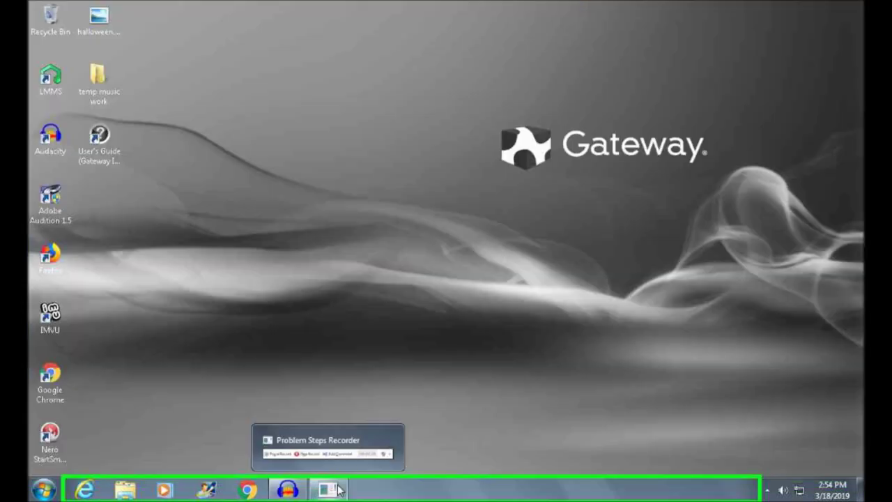